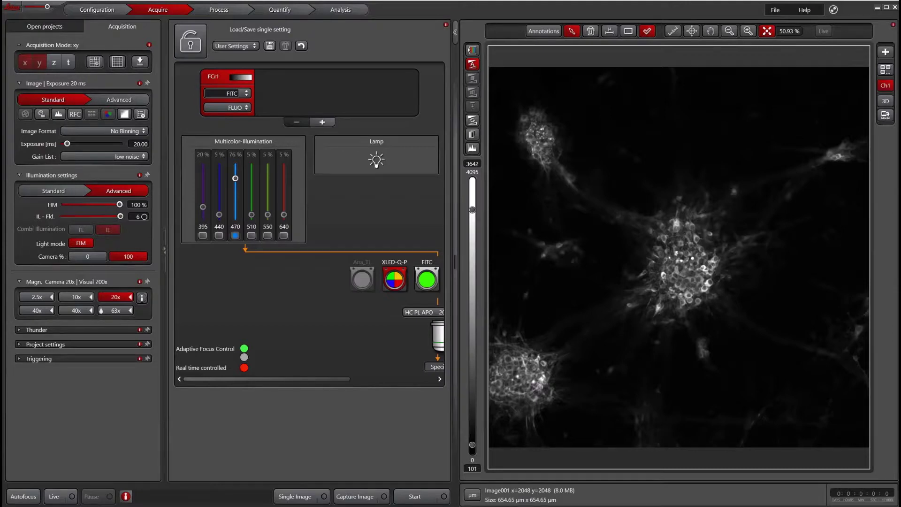
# Show the autofocus settings, keeping Highspeed AF as the focus system on the FLUO channel
pyautogui.click(139, 61)
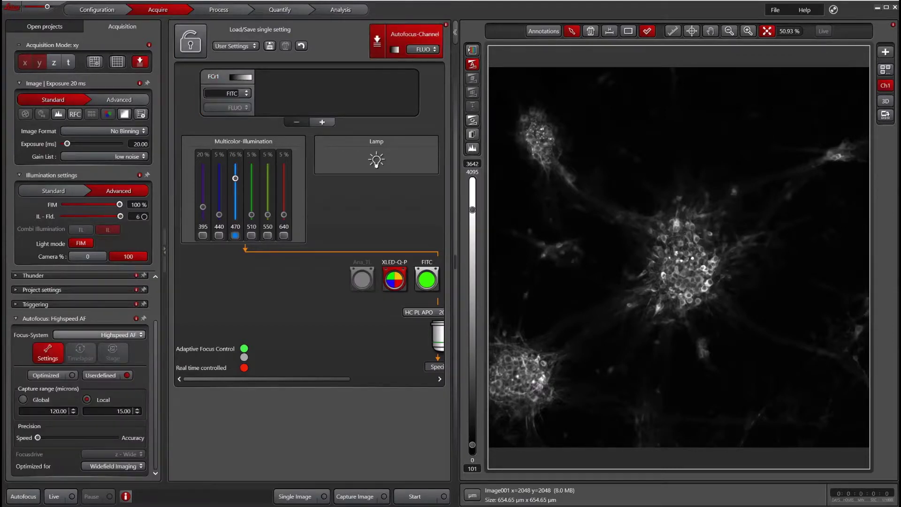
pyautogui.click(122, 335)
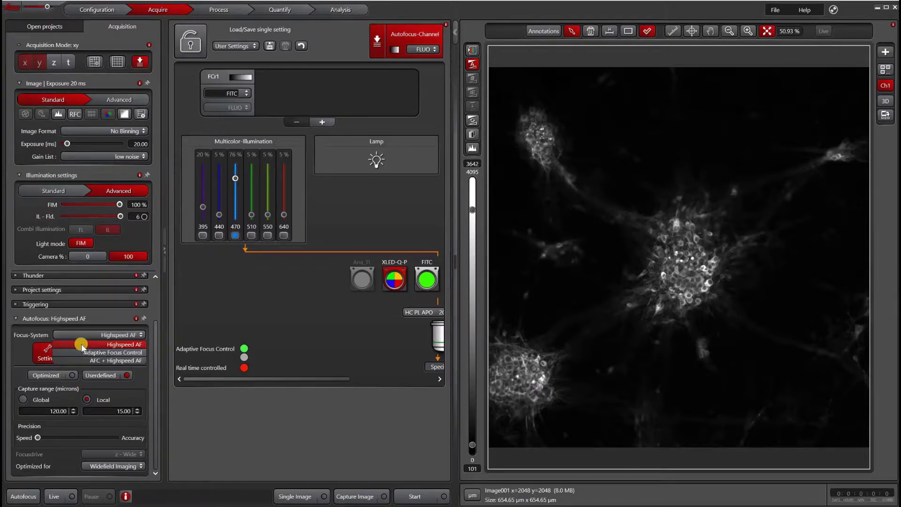
pyautogui.click(120, 344)
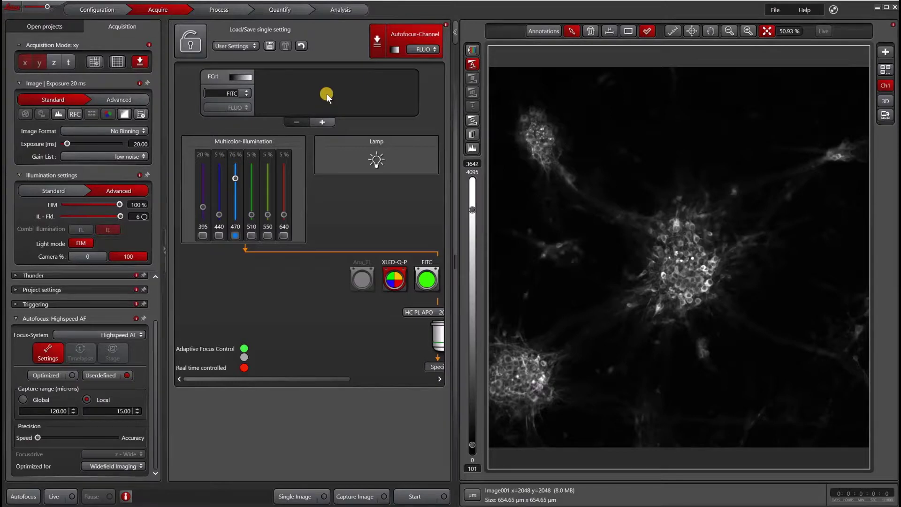
pyautogui.click(433, 50)
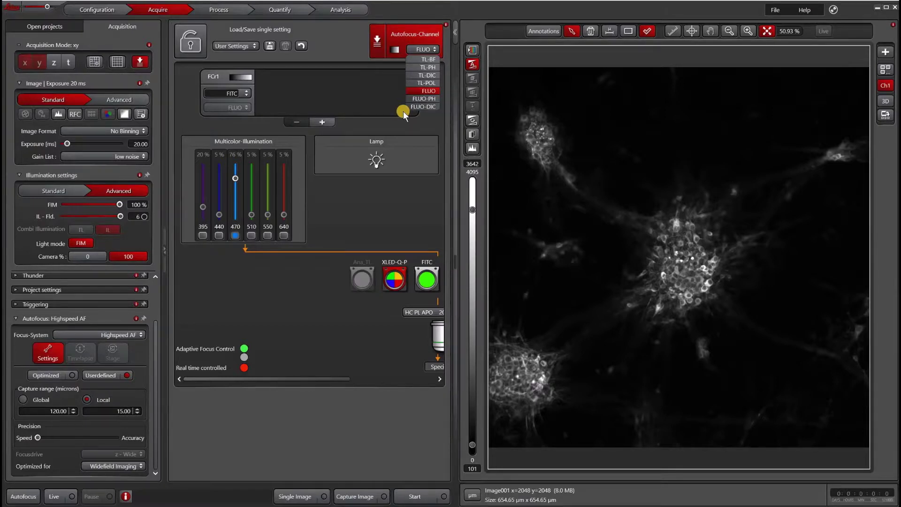
pyautogui.click(401, 35)
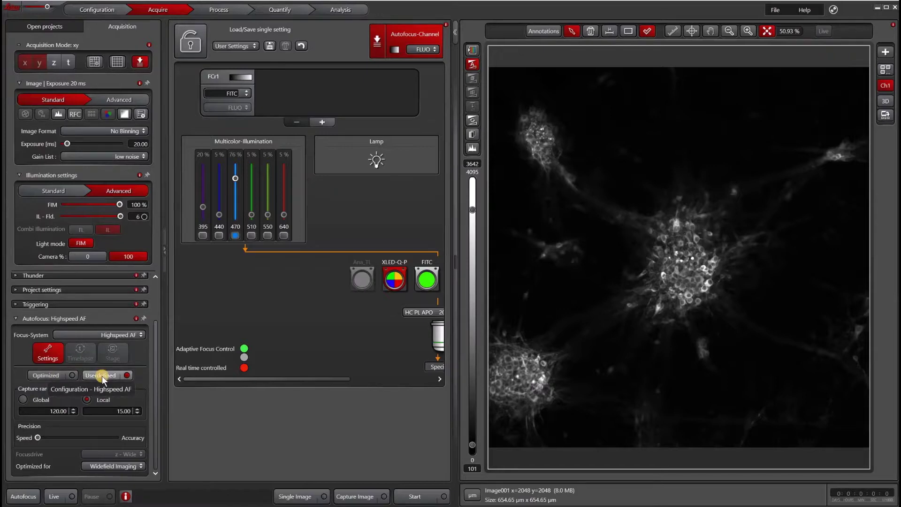
# Use user-defined autofocus with a Local capture range of 20 µm
pyautogui.click(74, 375)
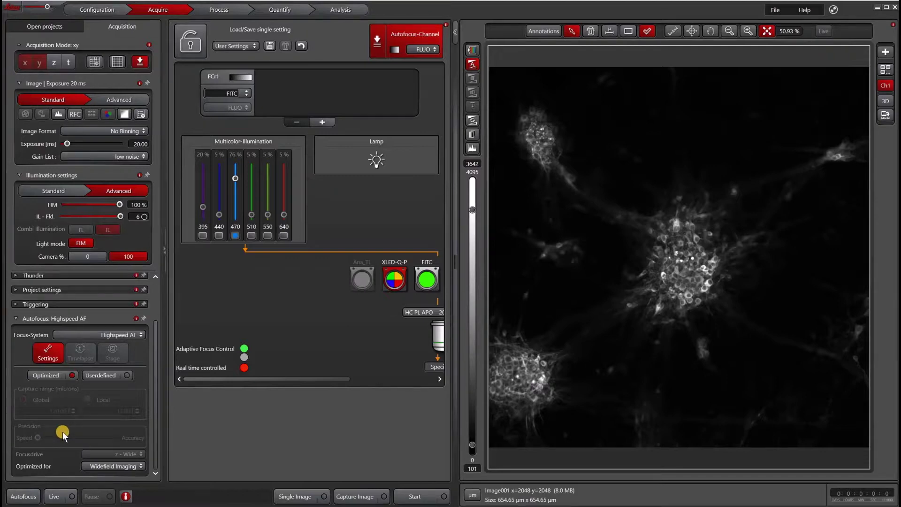
pyautogui.click(106, 376)
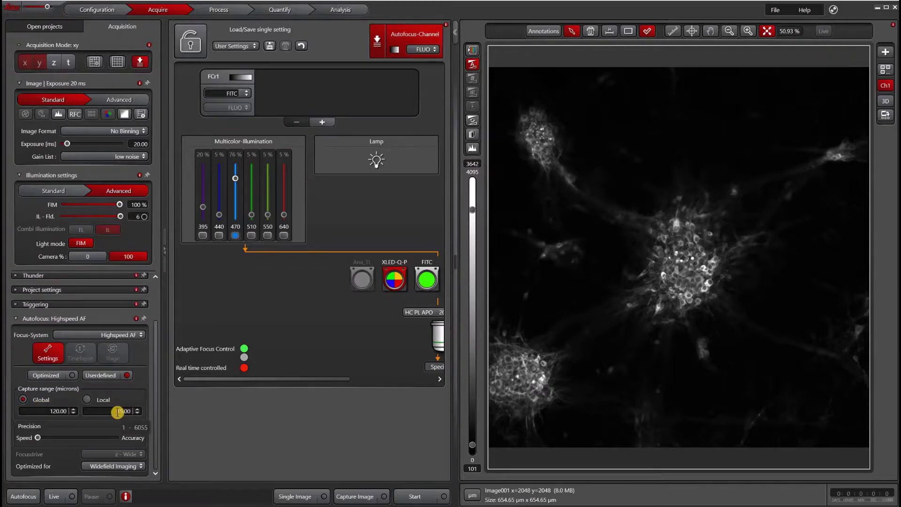
pyautogui.click(93, 401)
pyautogui.doubleClick(112, 410)
pyautogui.write('20')
pyautogui.press('Return')
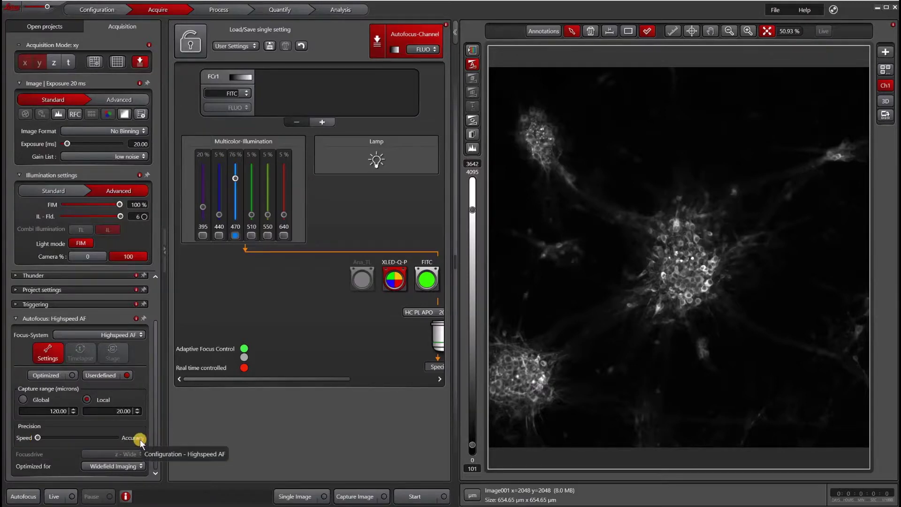
# Set precision midway between speed and accuracy, keeping Widefield Imaging optimization
pyautogui.click(76, 437)
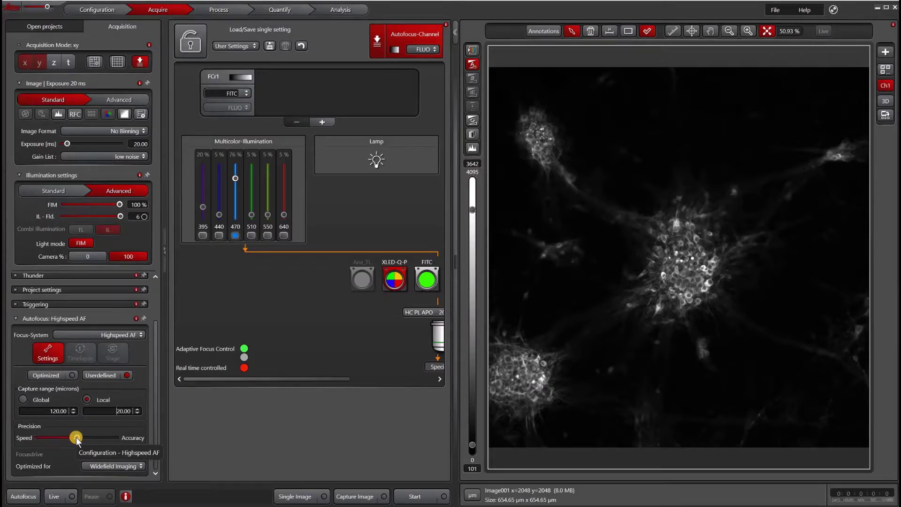
pyautogui.click(90, 465)
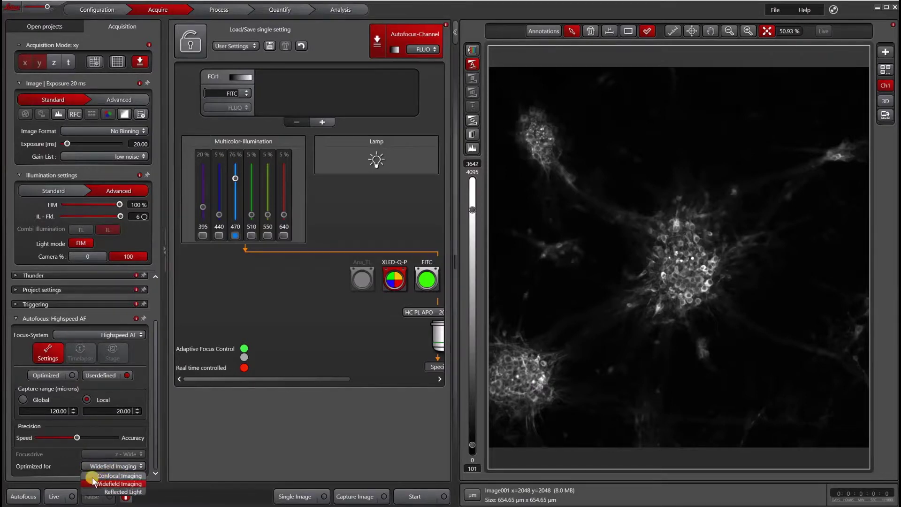
pyautogui.click(64, 447)
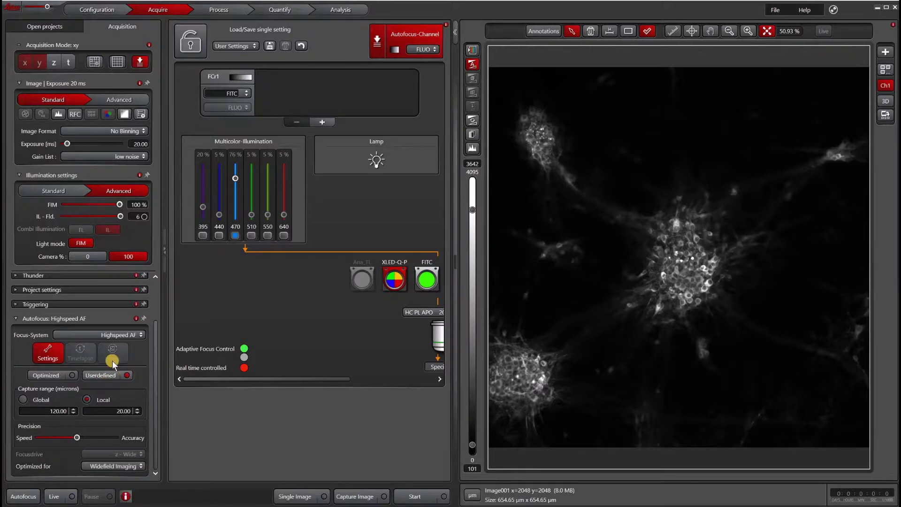
# Test autofocus at midway precision, then at full speed, and reset precision to midway
pyautogui.click(23, 498)
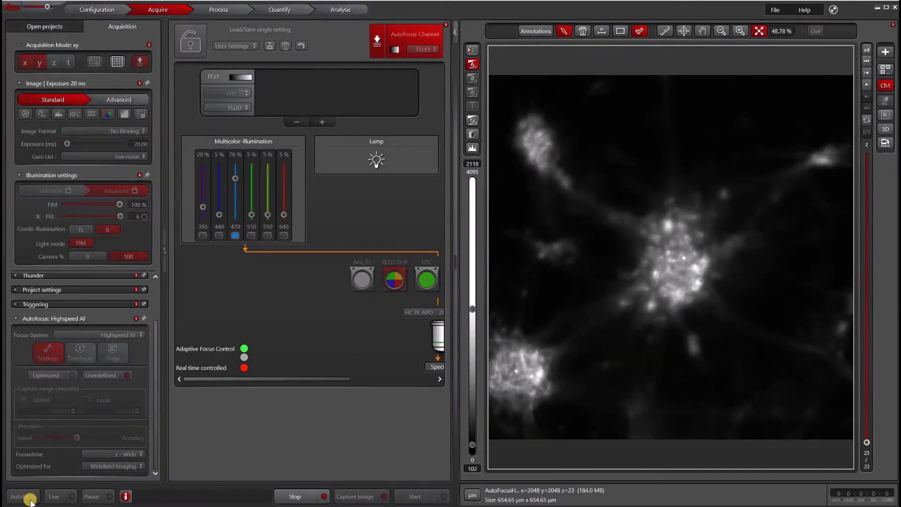
pyautogui.scroll(8, 863, 468)
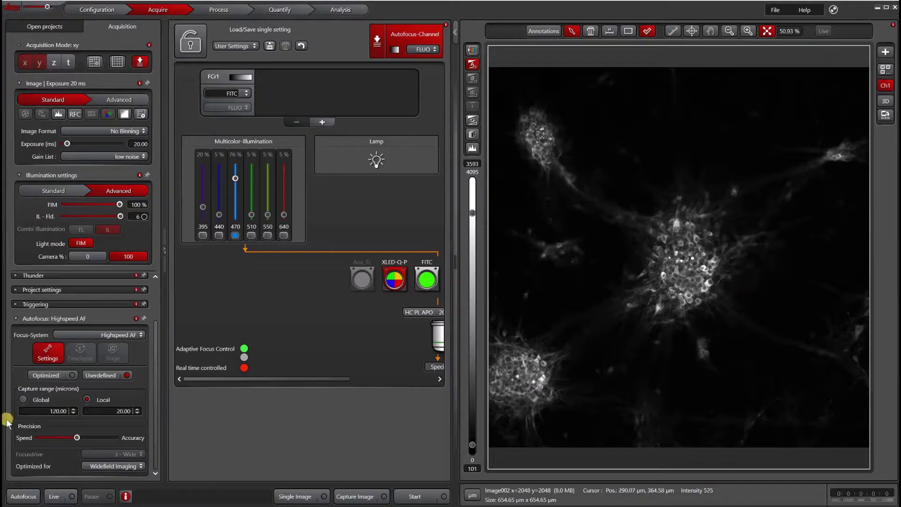
pyautogui.click(37, 437)
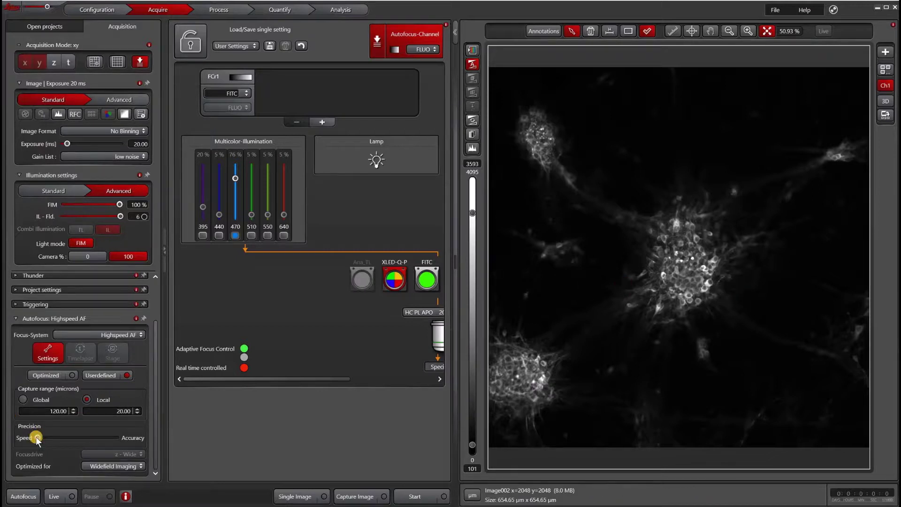
pyautogui.click(21, 497)
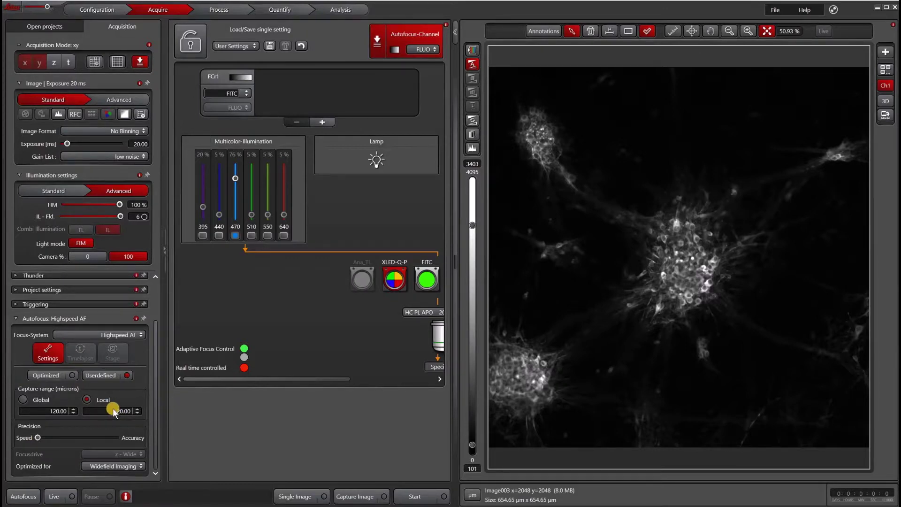
pyautogui.click(76, 437)
pyautogui.click(91, 62)
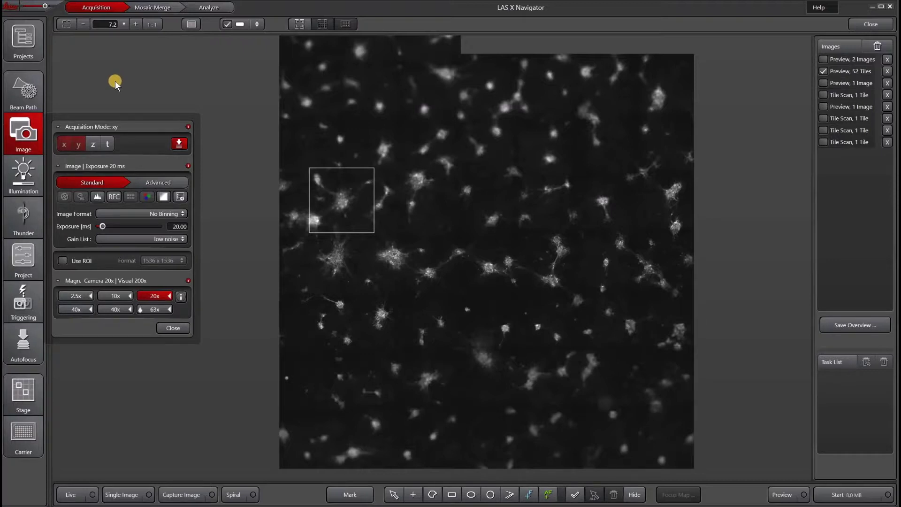
# Switch acquisition mode to xyt and set Navigator's Highspeed AF to run at every stage position
pyautogui.click(108, 143)
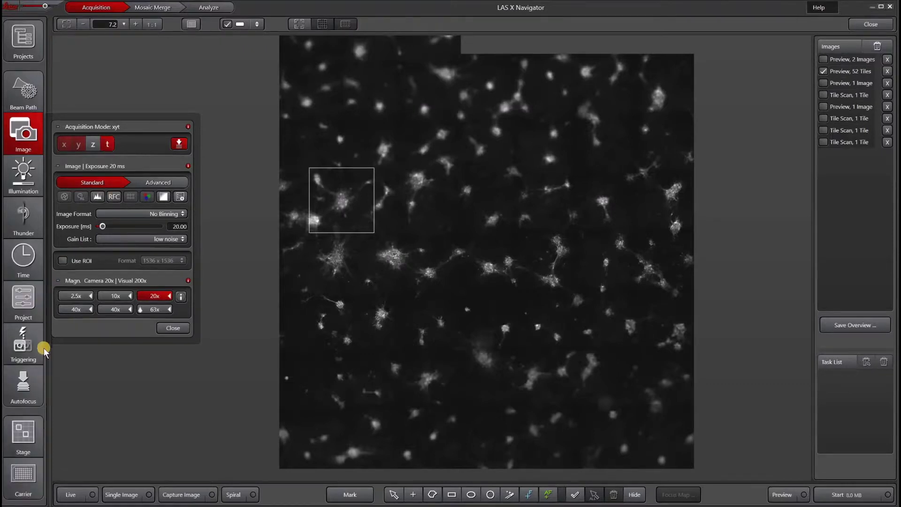
pyautogui.click(26, 388)
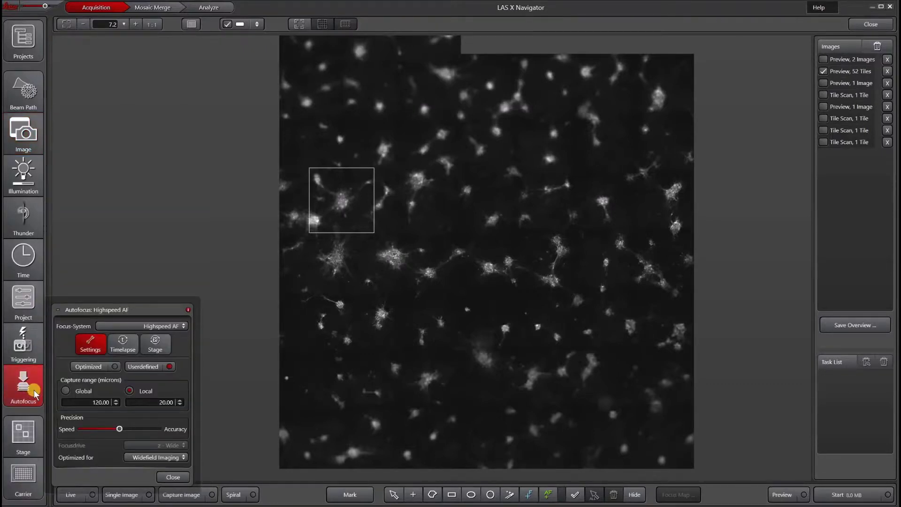
pyautogui.click(124, 344)
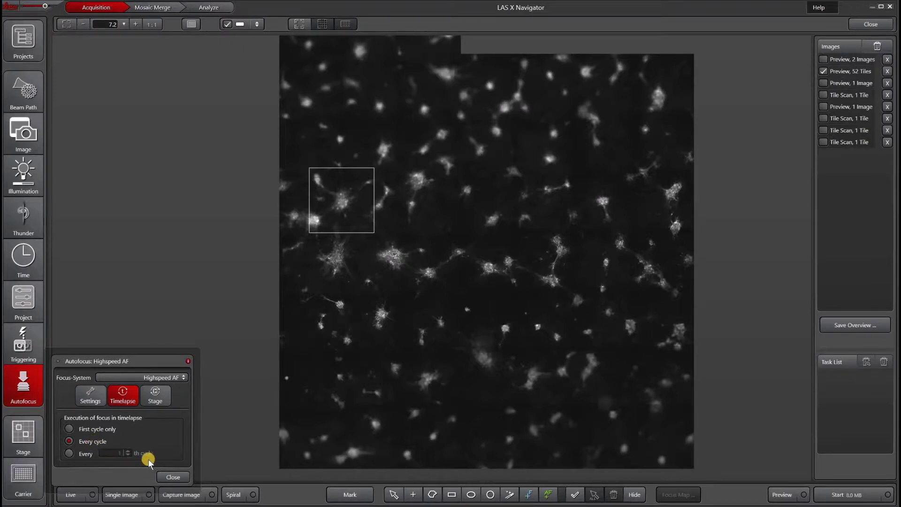
pyautogui.click(156, 396)
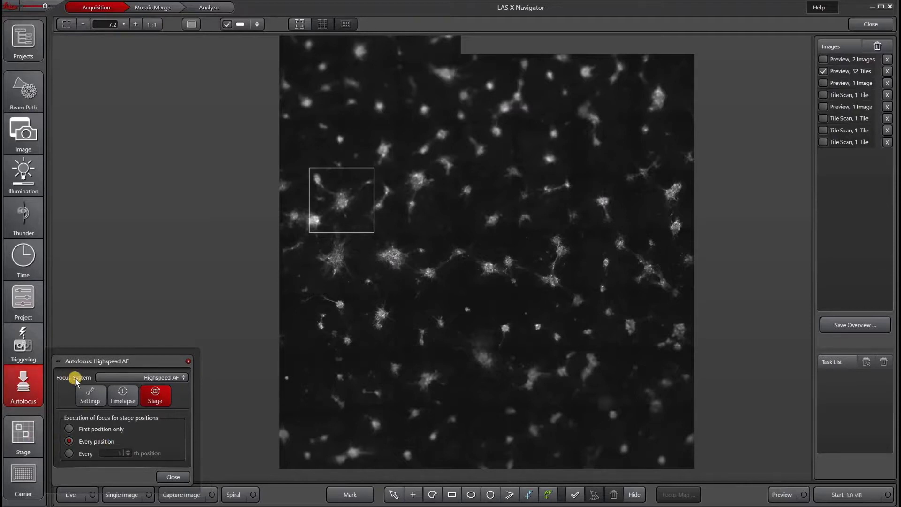
pyautogui.click(90, 396)
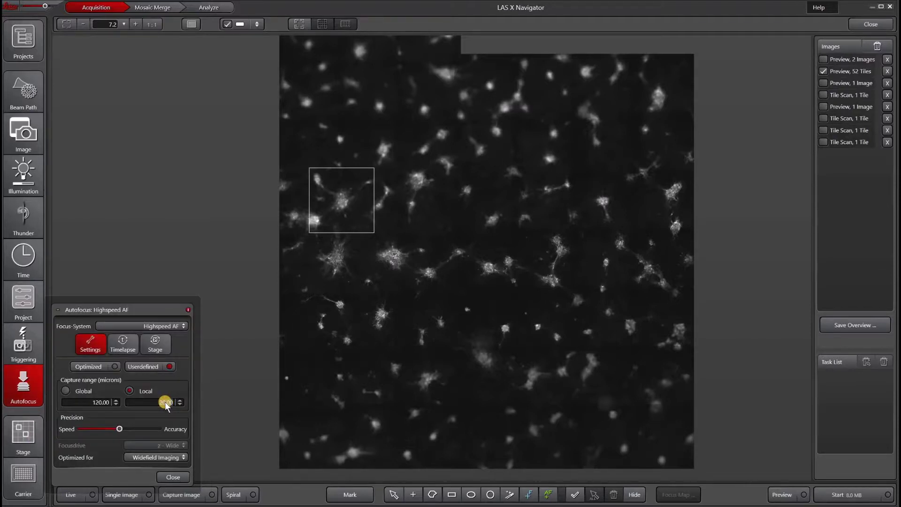
# Set the Local capture range to 40 µm, mark three cells as positions, and start acquisition
pyautogui.doubleClick(165, 401)
pyautogui.write('40')
pyautogui.click(412, 494)
pyautogui.click(339, 199)
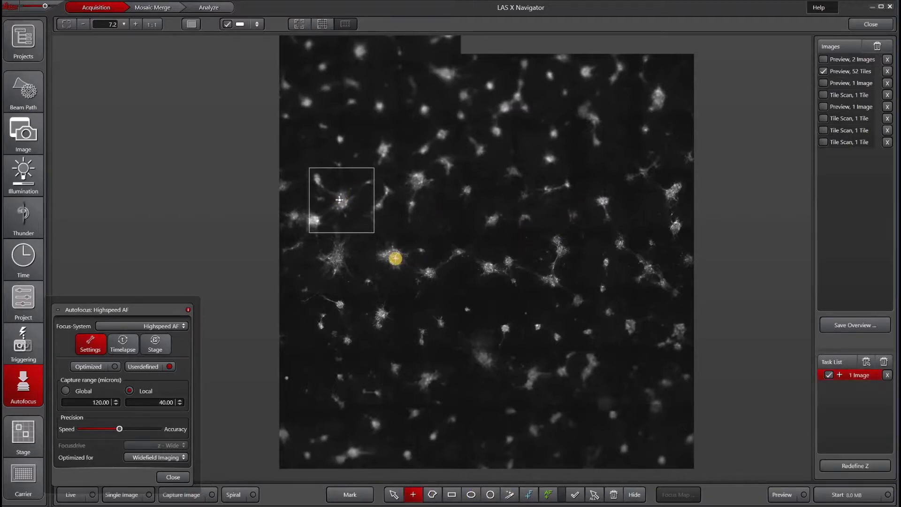
pyautogui.click(396, 259)
pyautogui.click(423, 179)
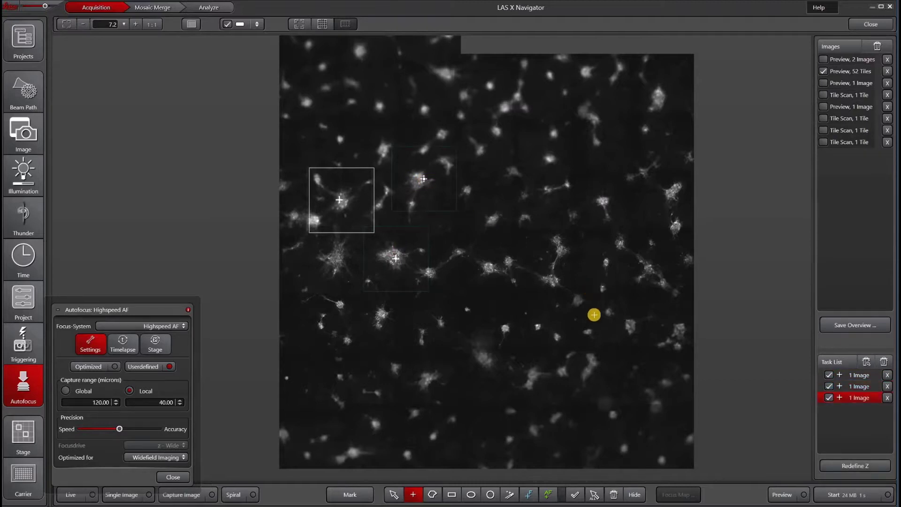
pyautogui.click(843, 495)
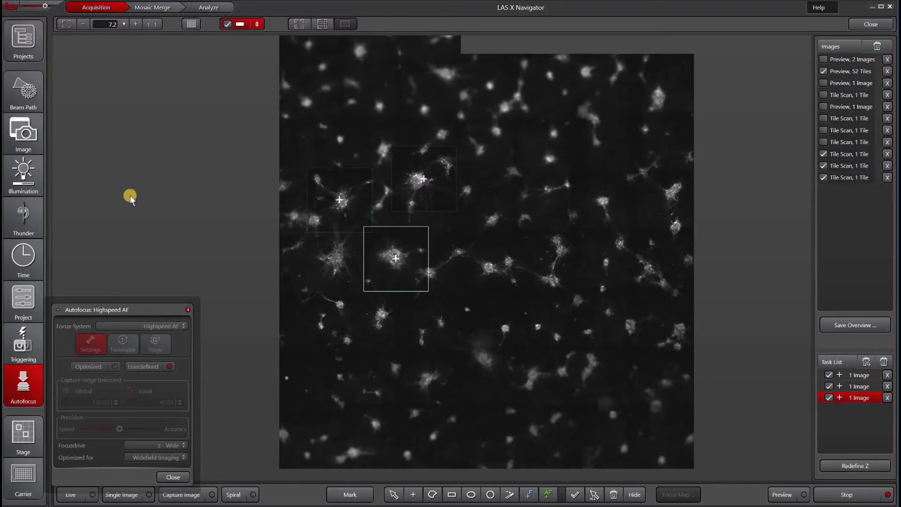
# Review the Position 1 and 2 images in Mosaic Merge, then return to the 12-well plate overview
pyautogui.click(155, 7)
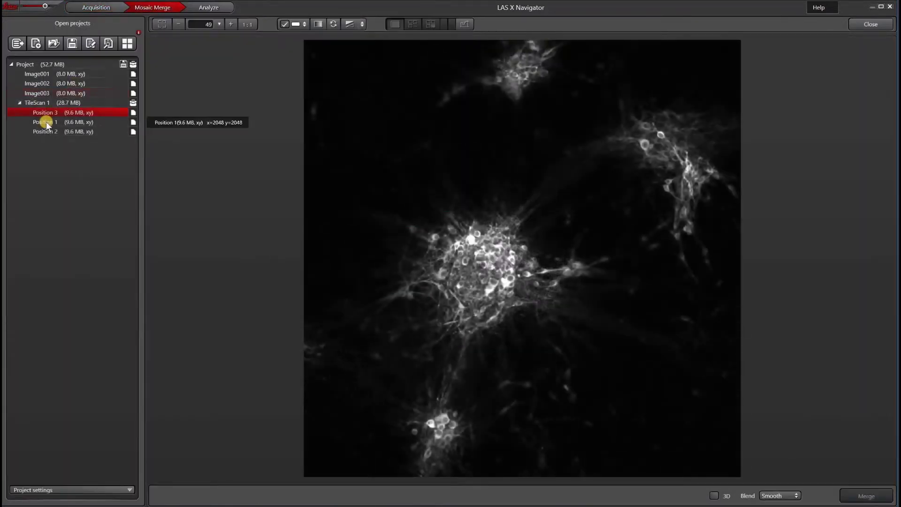
pyautogui.click(46, 123)
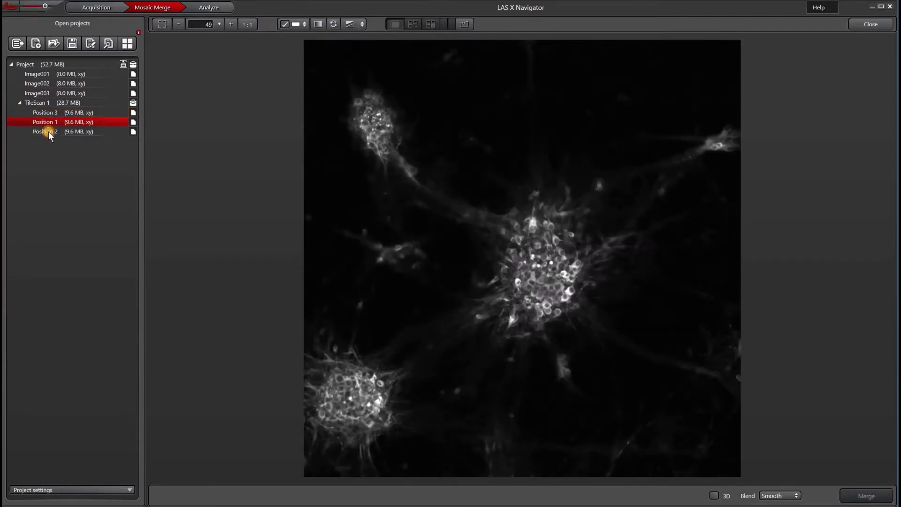
pyautogui.click(48, 132)
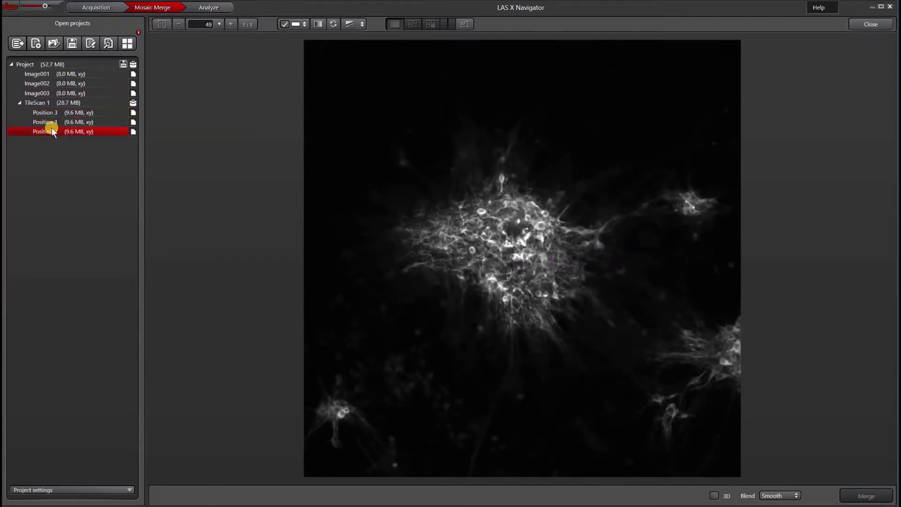
pyautogui.click(107, 6)
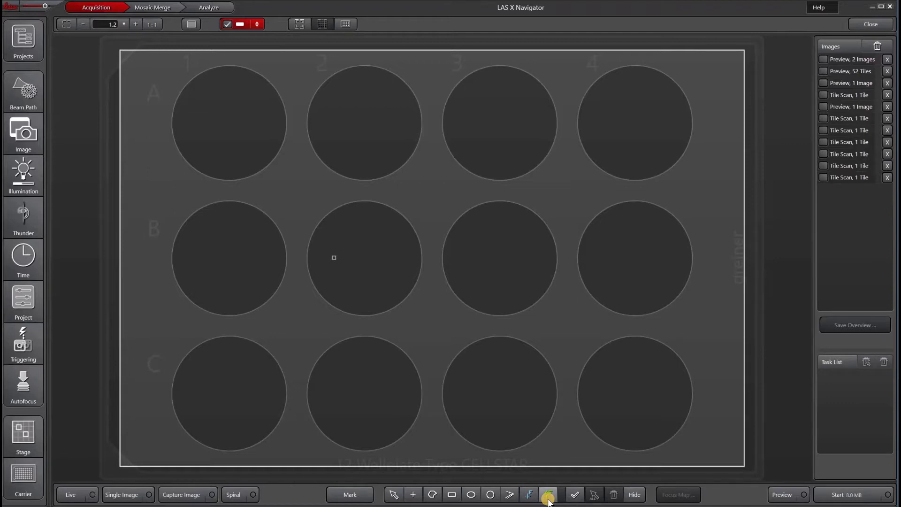
pyautogui.click(547, 499)
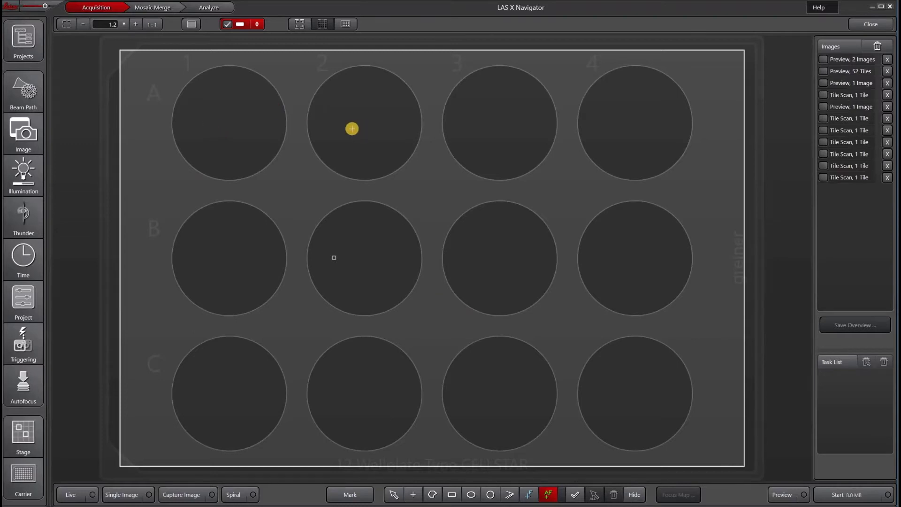
# Place autofocus points in wells A1, A3, B4, B2, C1 and C3 of the 12-well plate
pyautogui.click(215, 105)
pyautogui.click(529, 145)
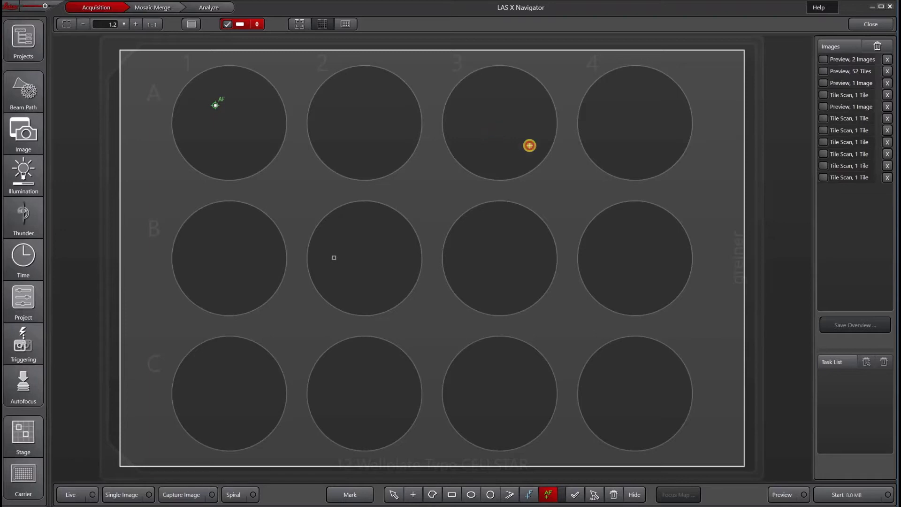
pyautogui.click(634, 273)
pyautogui.click(373, 270)
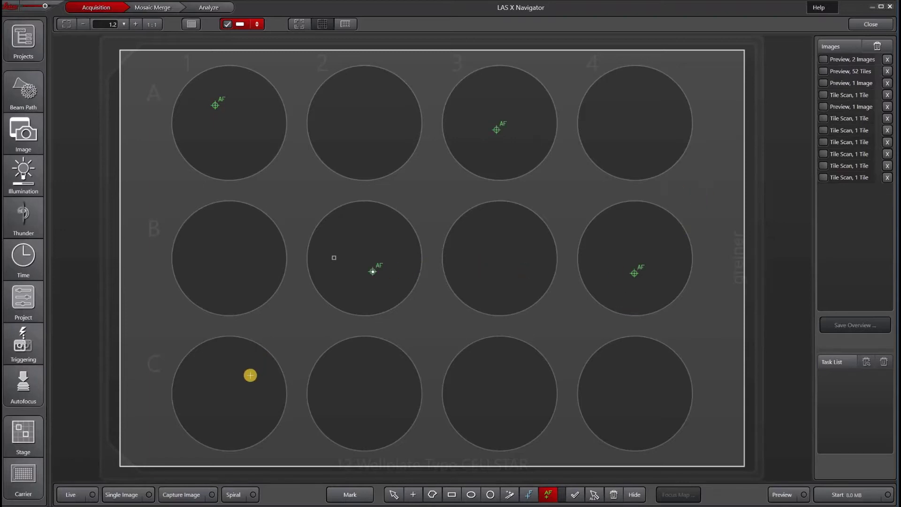
pyautogui.click(228, 383)
pyautogui.click(500, 380)
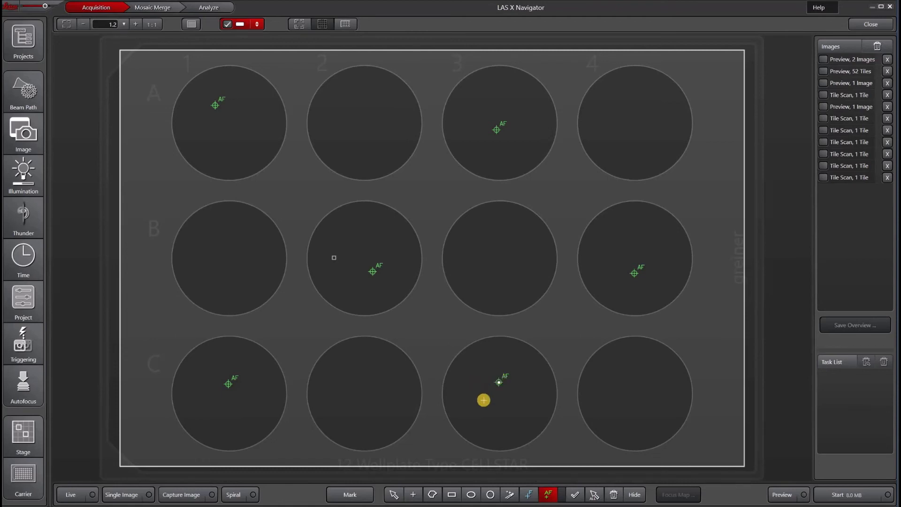
pyautogui.click(23, 385)
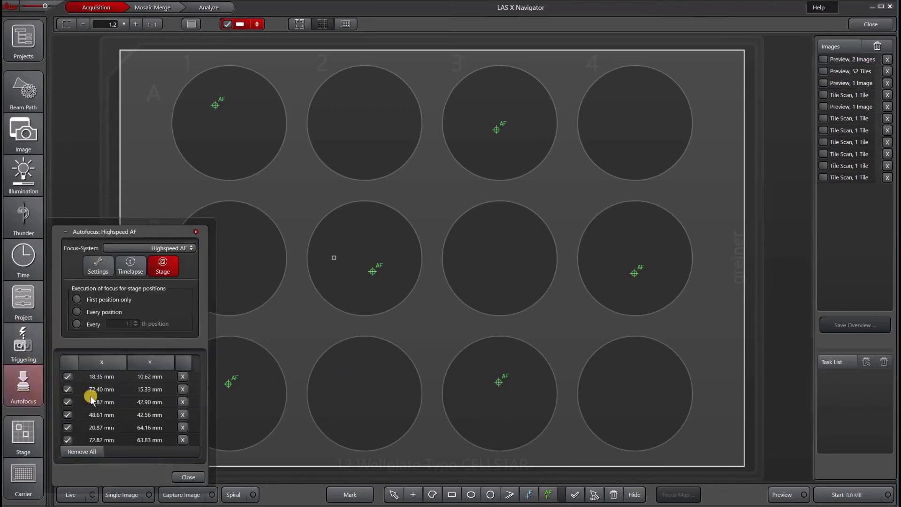
# Set the focus system to AFC + Highspeed AF and check its capture range settings
pyautogui.click(137, 248)
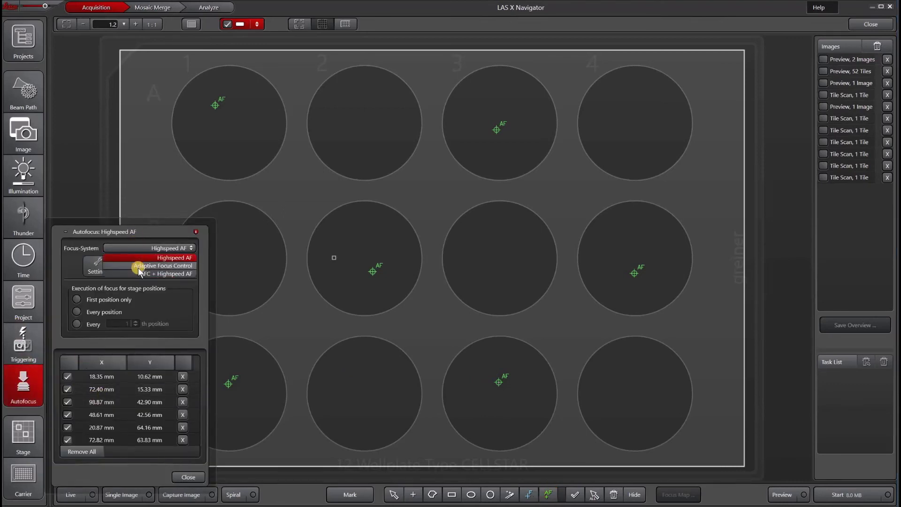
pyautogui.click(140, 274)
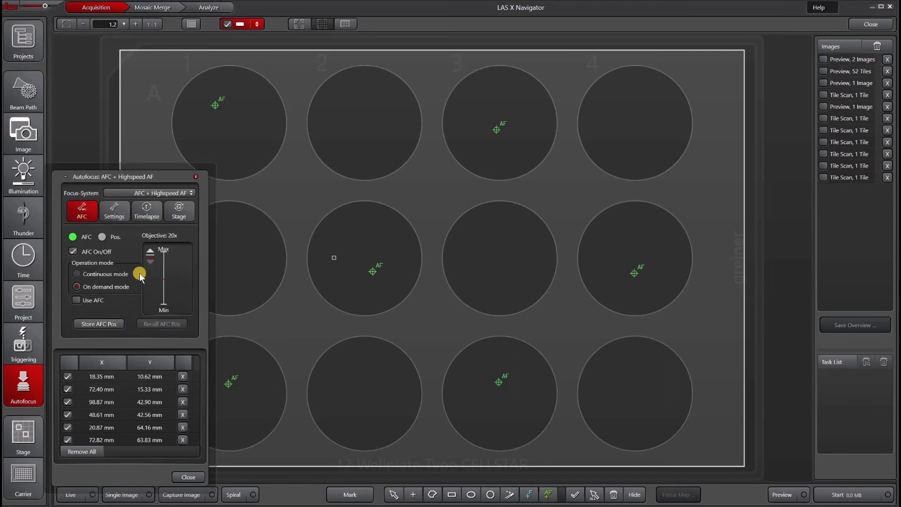
pyautogui.click(109, 212)
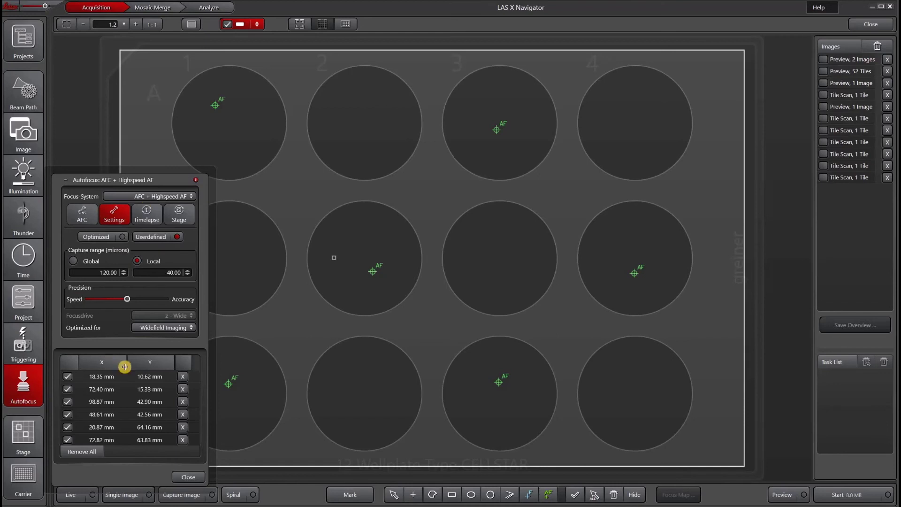
pyautogui.click(84, 216)
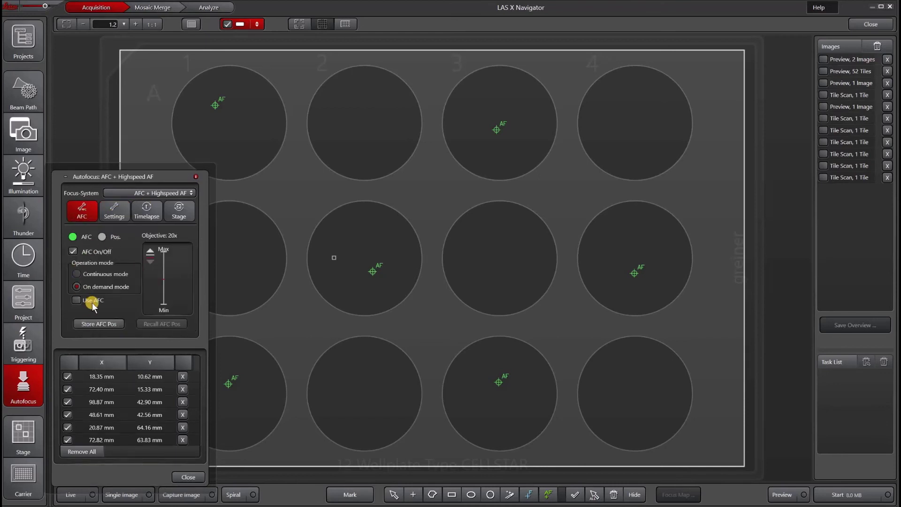